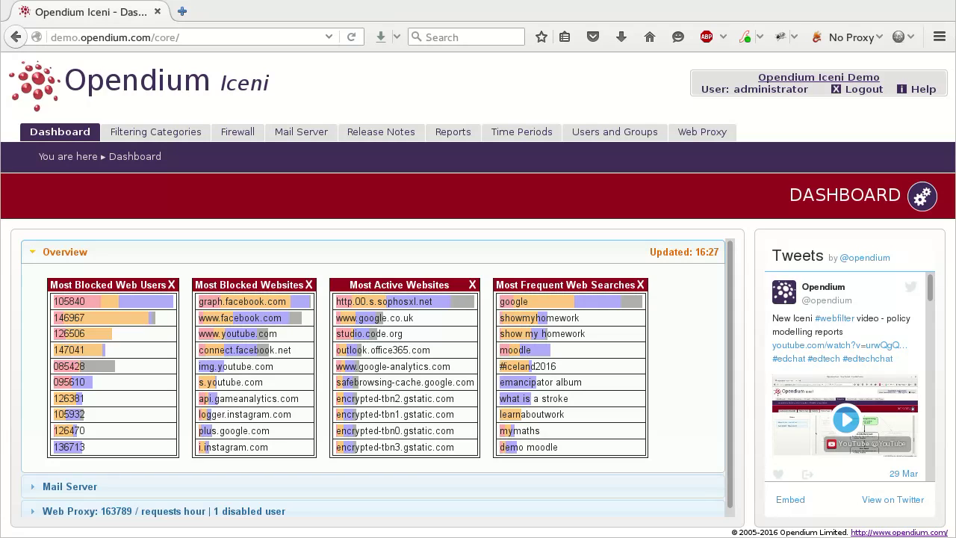
- Open the Web Proxy log report form for the user, with Filter status set to Denied
click(467, 134)
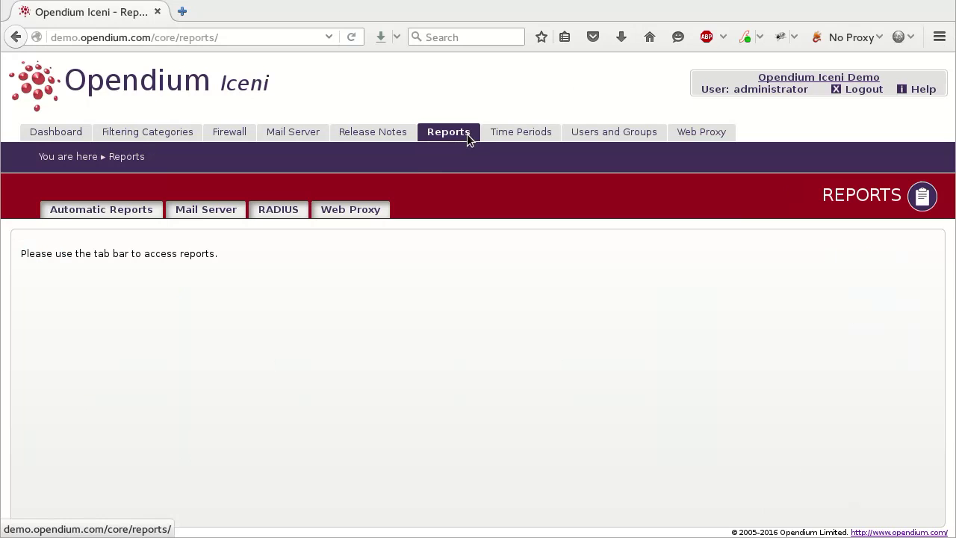
click(362, 211)
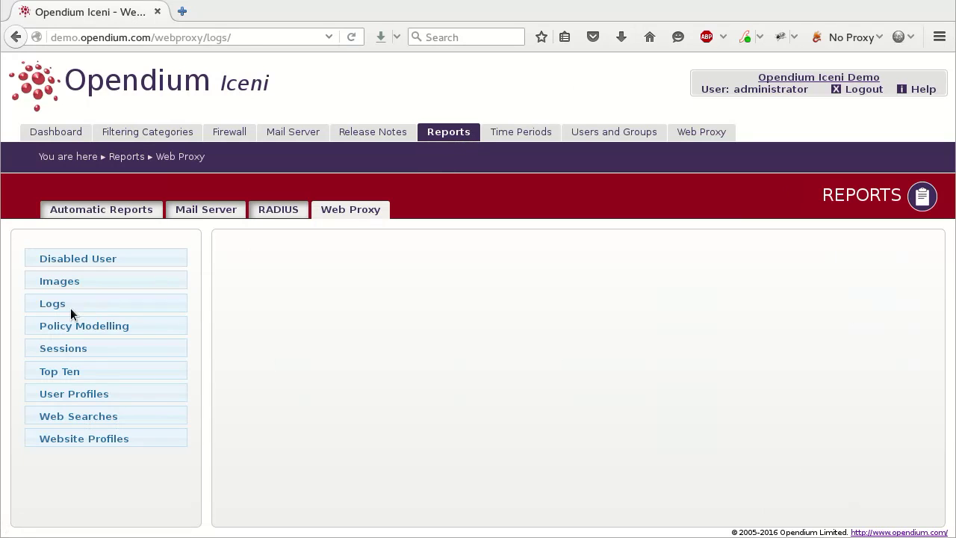
click(66, 306)
click(391, 368)
text(a)
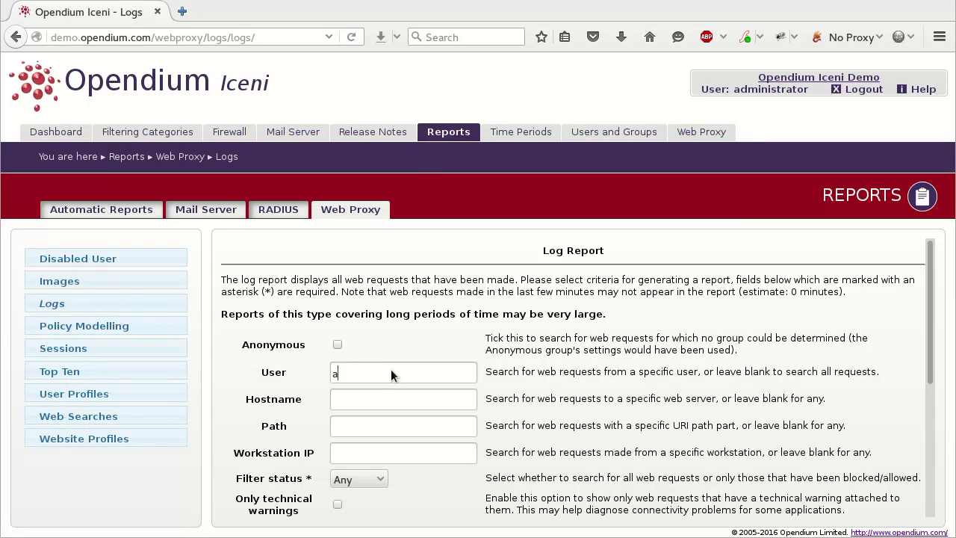
text(lice)
click(358, 479)
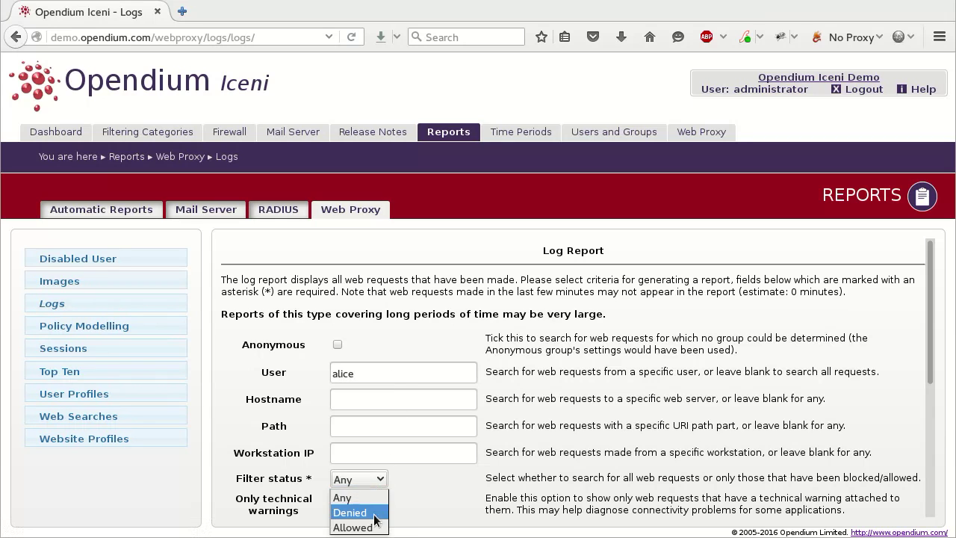
click(351, 512)
scroll(374, 523, down, 1)
scroll(373, 523, down, 3)
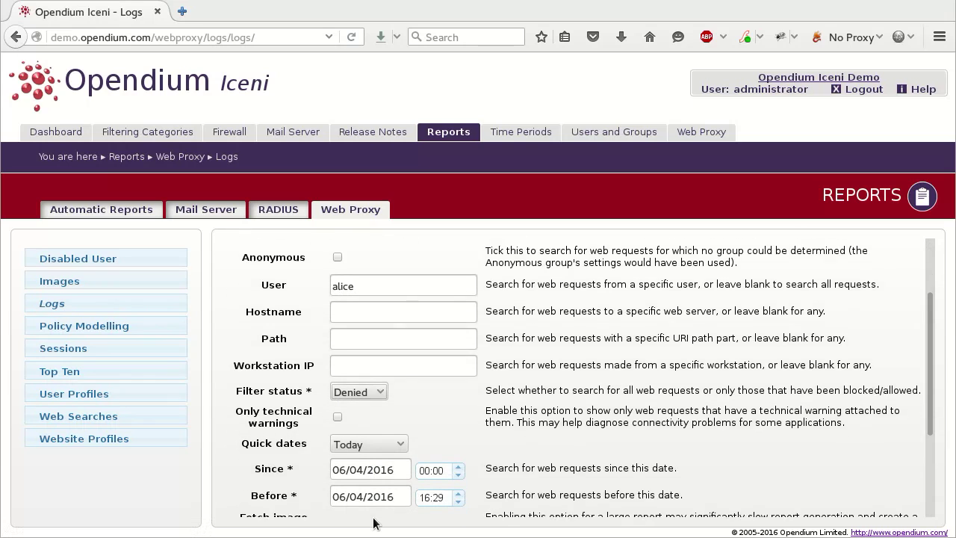
- Set the report period to 25/03/2016, 13:00–14:00, and submit the report
click(349, 445)
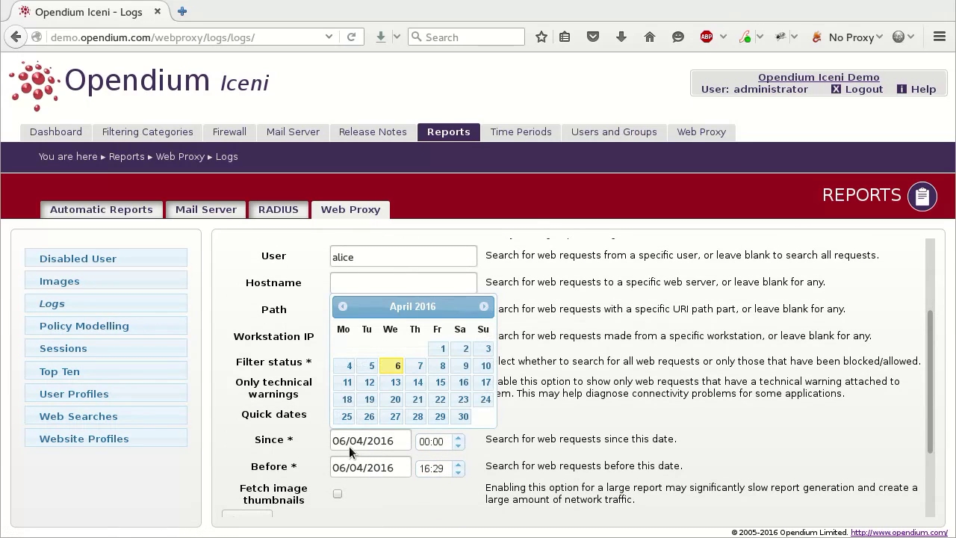
click(344, 309)
click(440, 399)
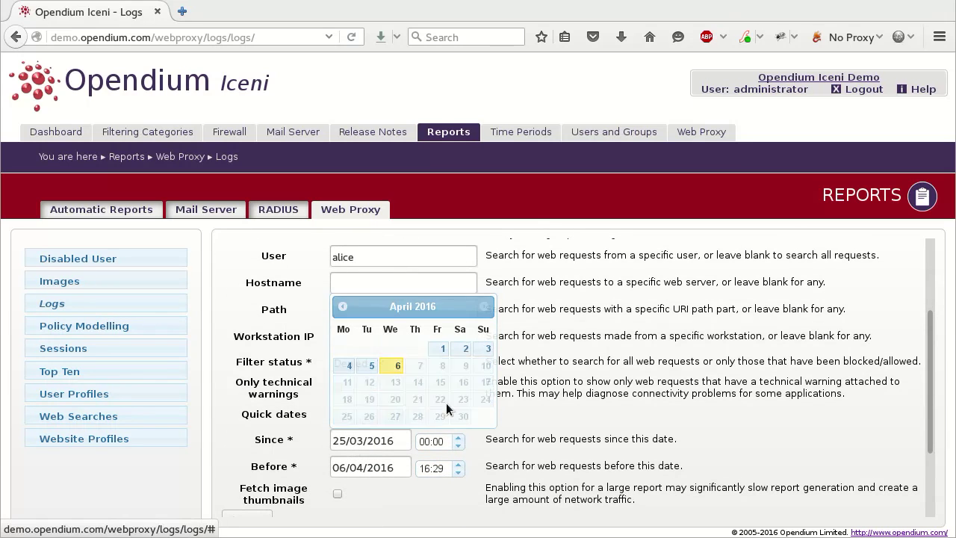
click(375, 474)
click(343, 333)
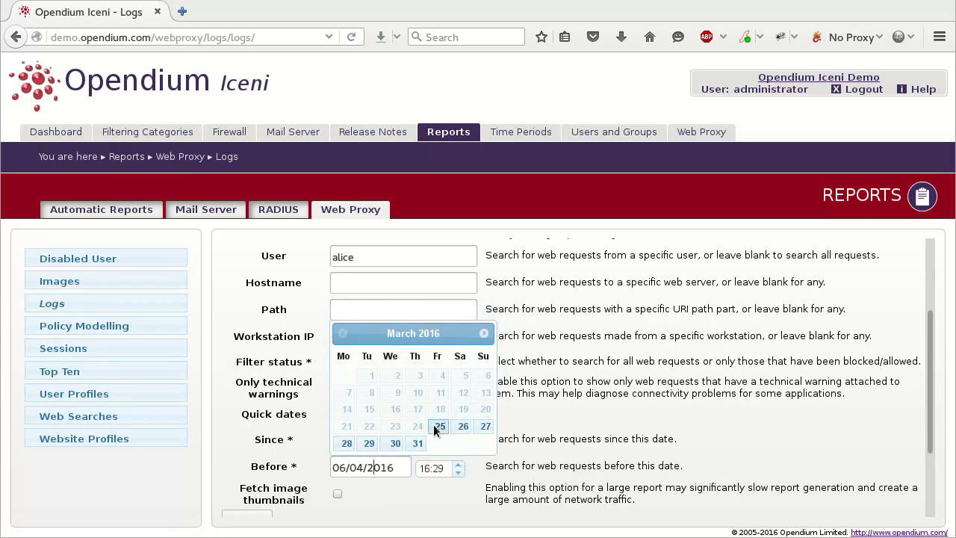
click(441, 426)
click(431, 446)
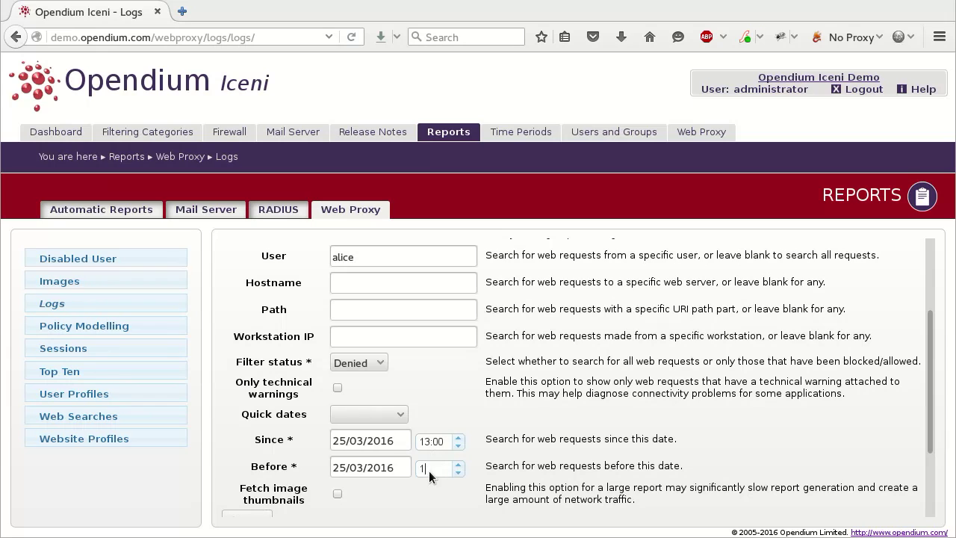
scroll(299, 485, down, 1)
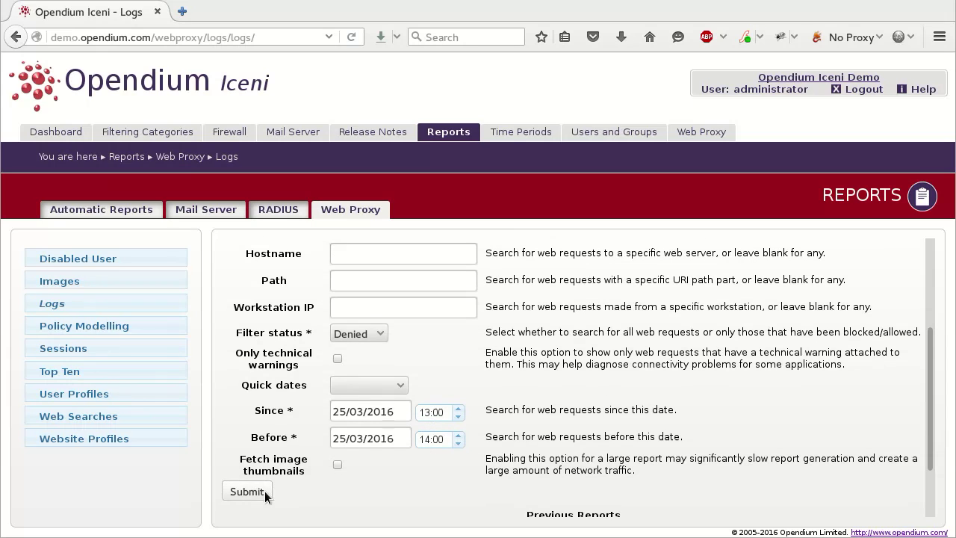
click(257, 491)
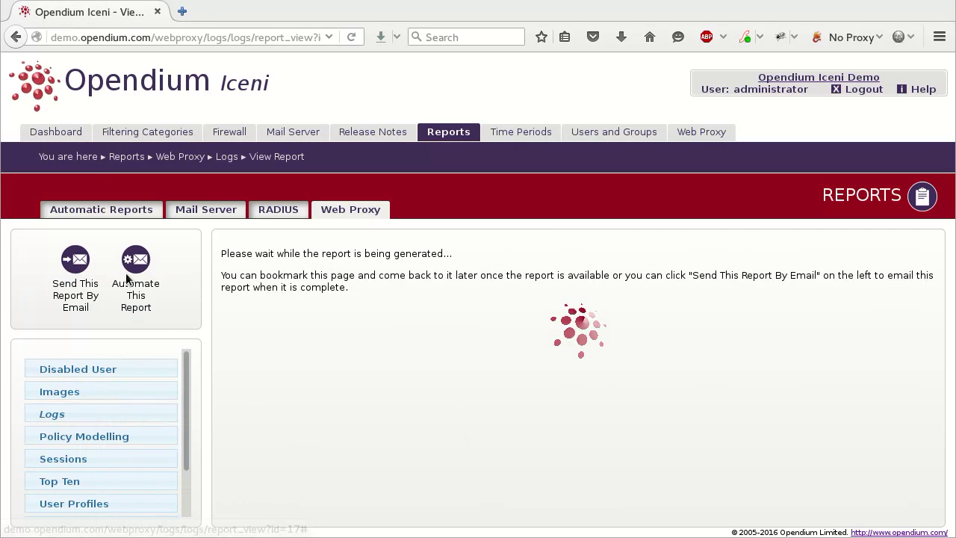
- Inspect the details of the 13:06:46 blocked coursehero.com request, then close them
click(85, 264)
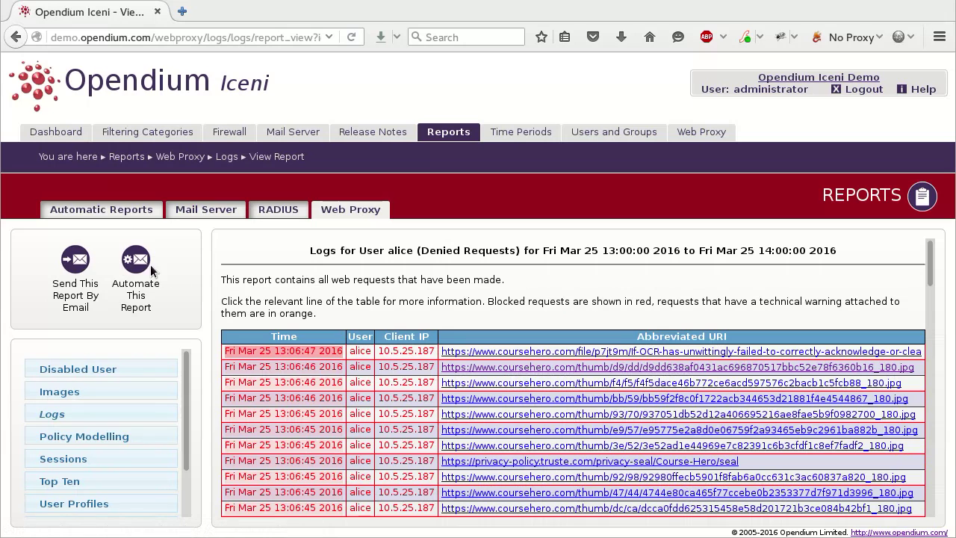
click(337, 398)
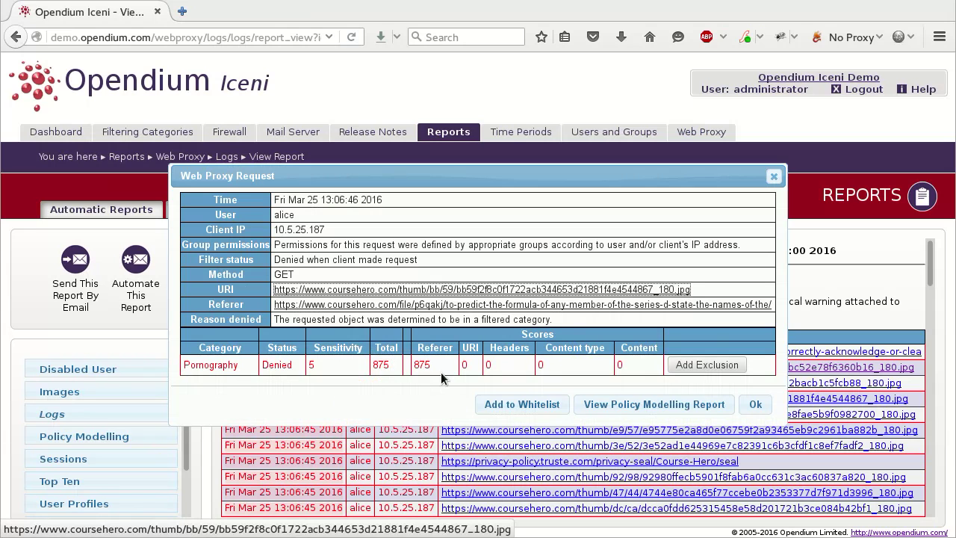
click(750, 404)
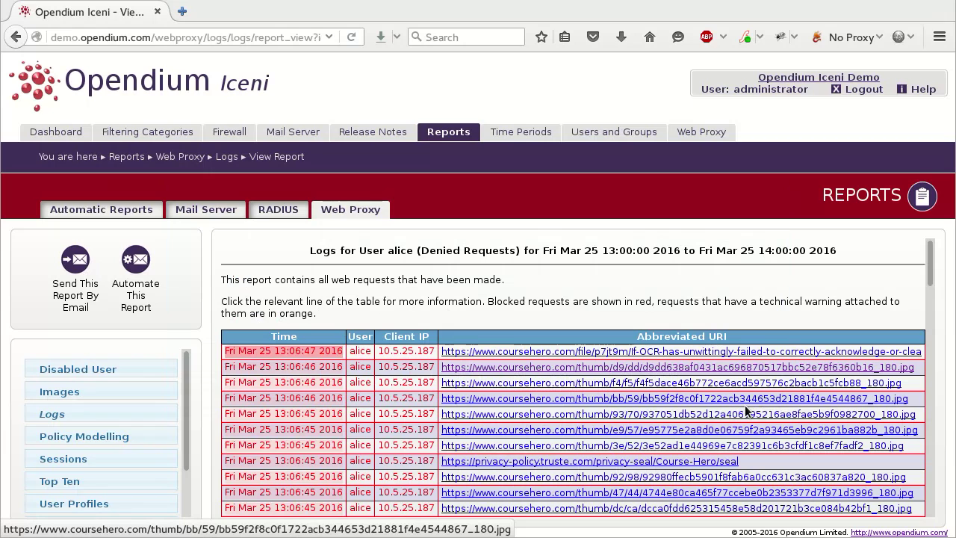
- Open the first blocked request's details and begin a Pornography category exclusion for its domain
click(326, 361)
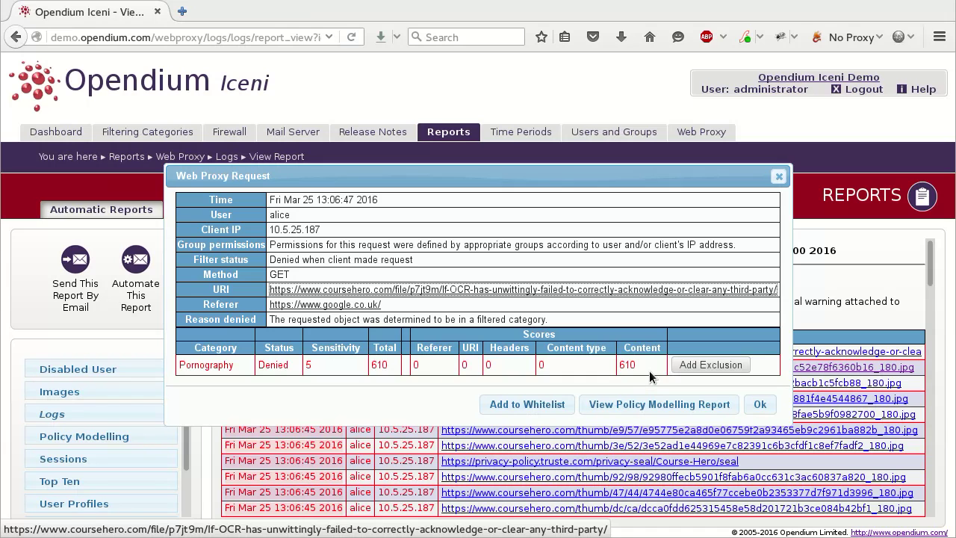
click(692, 367)
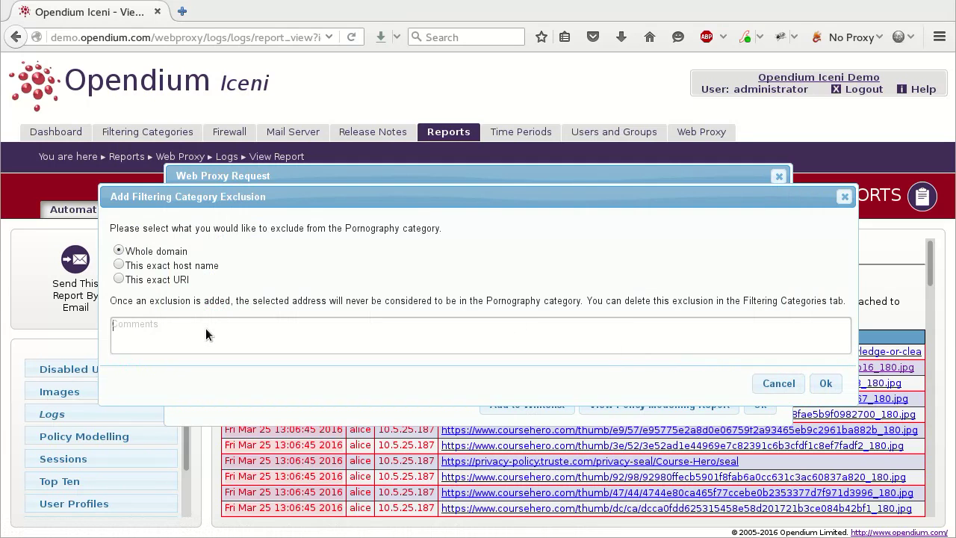
- Exclude whole coursehero.com domain from Pornography, commented 'Exclude miscategorised website for tutorial video'
text(Exclude miscatego)
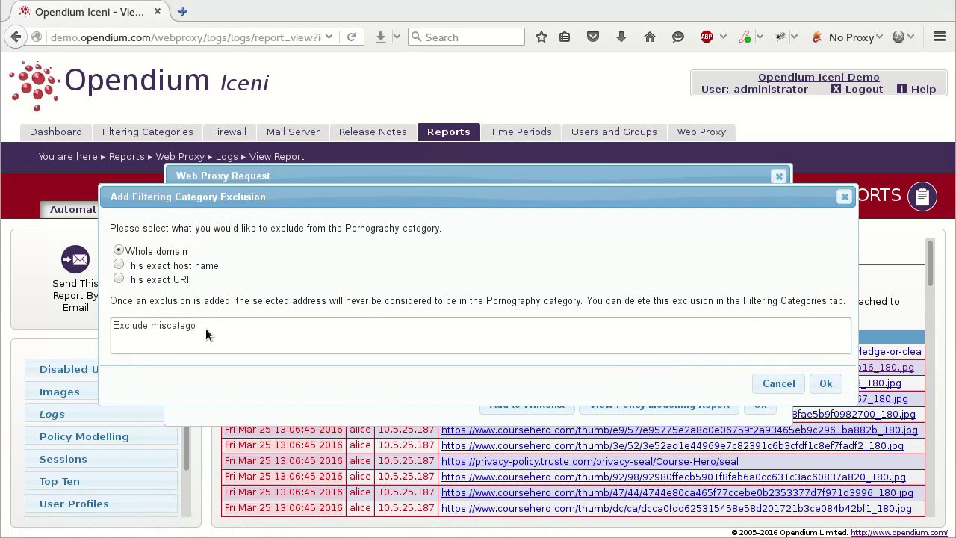
text(rised website for tutorial video)
click(835, 388)
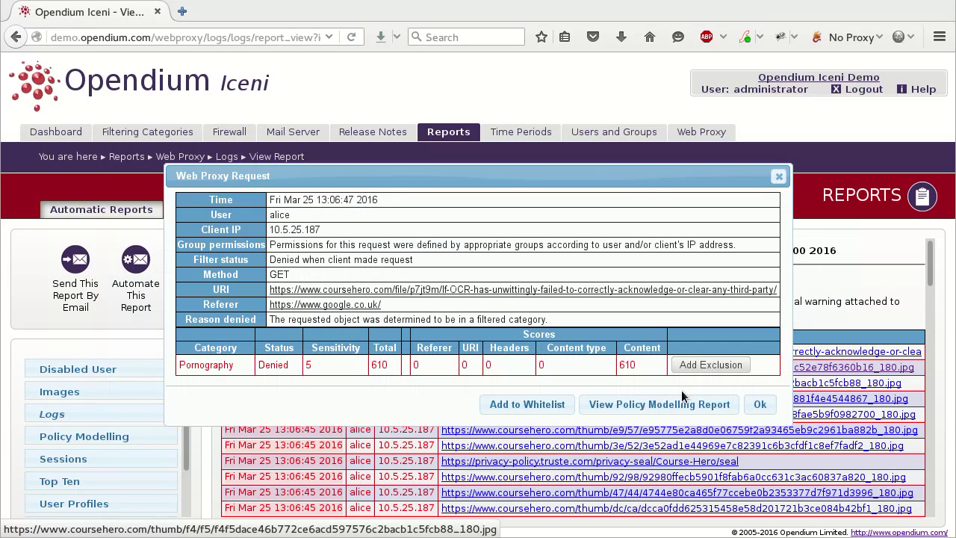
- Whitelist coursehero.com with comment 'Whitelist educational website for tutorial video', then close the request details
click(540, 409)
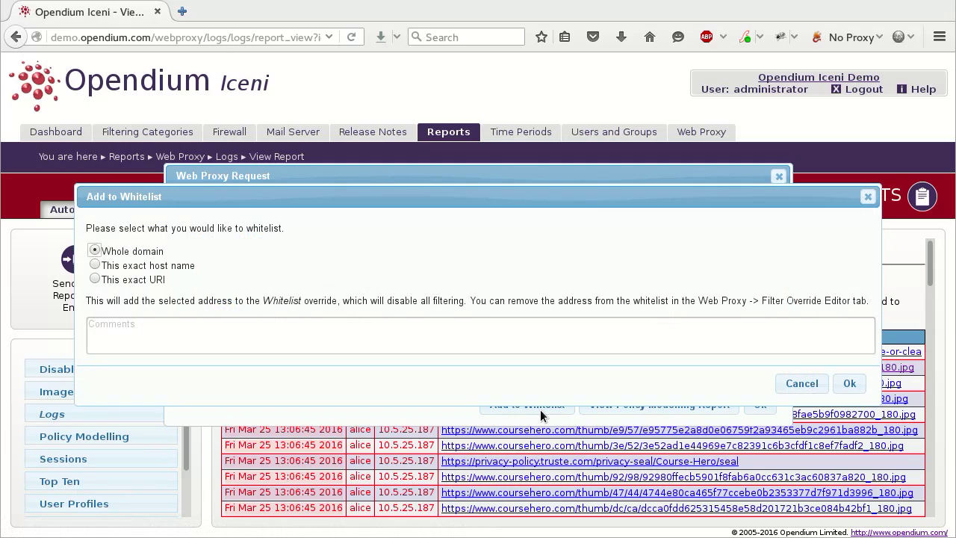
click(473, 343)
text(Whitelist educational w)
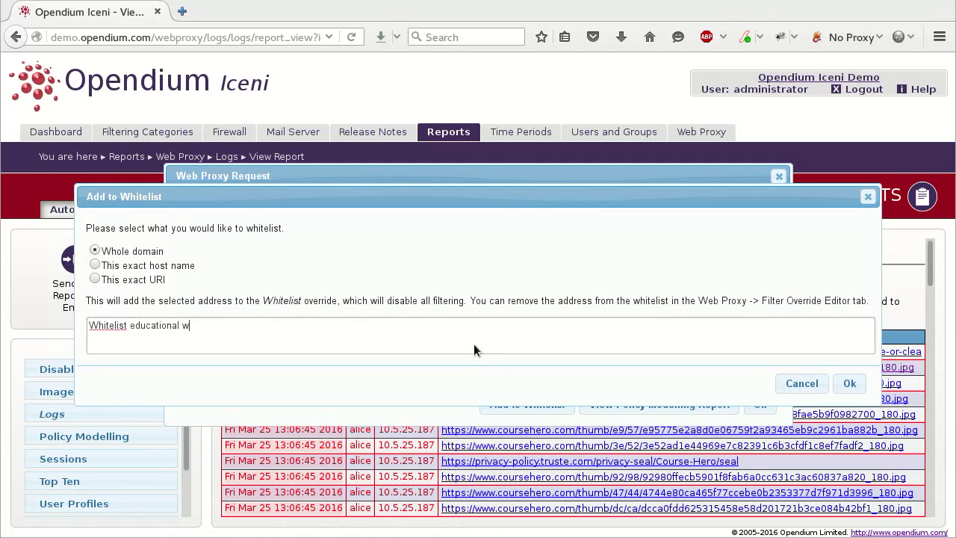
text(ebsite for tutorial video)
click(848, 385)
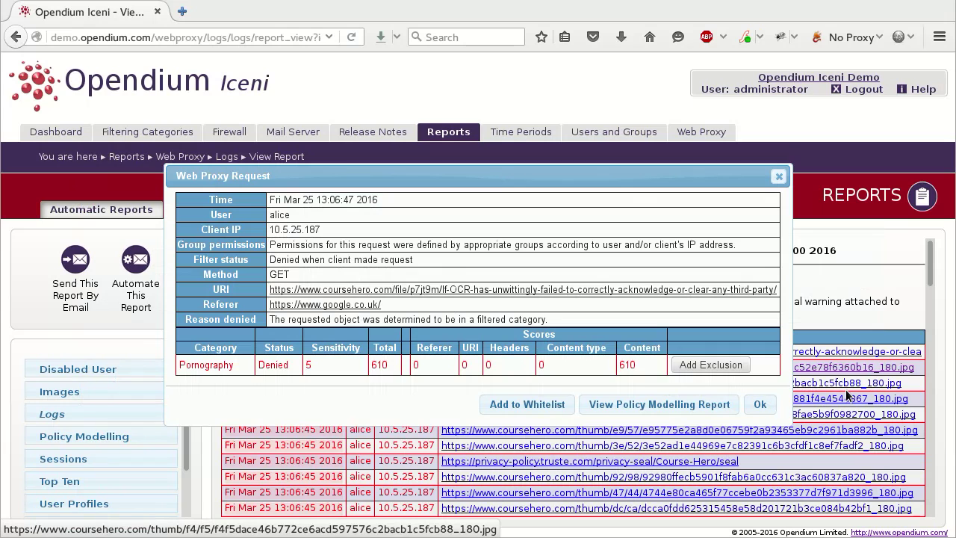
click(759, 404)
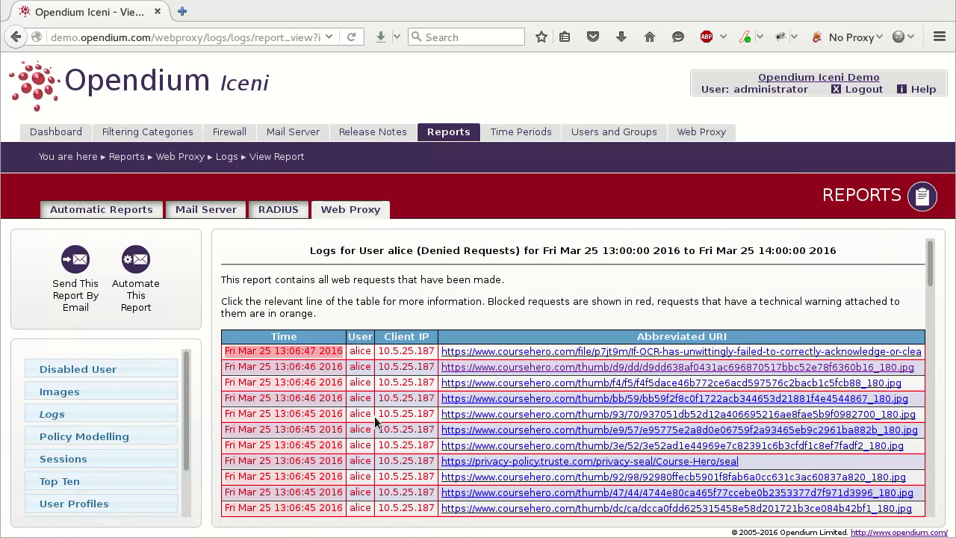
- Start a new log report for the user limited to technical warnings only
click(51, 417)
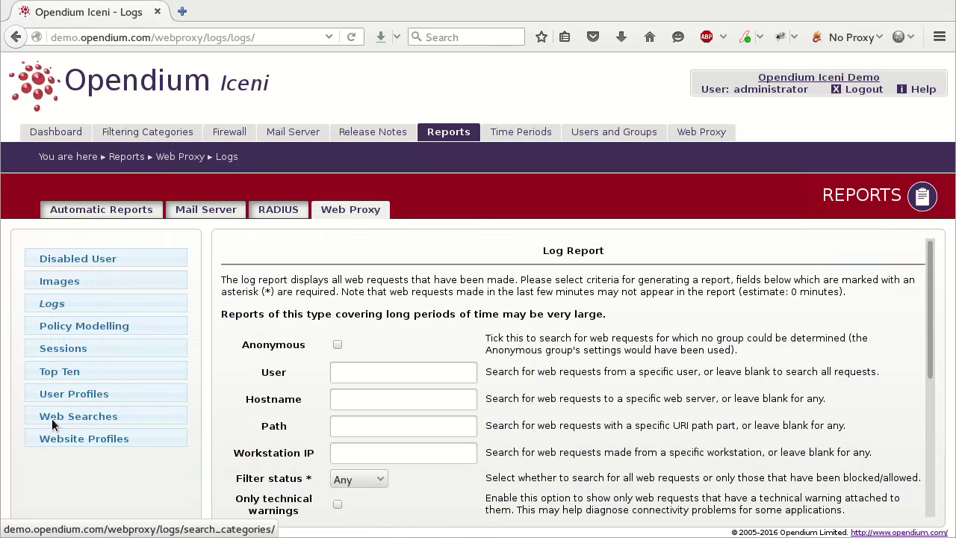
click(413, 371)
text(alice)
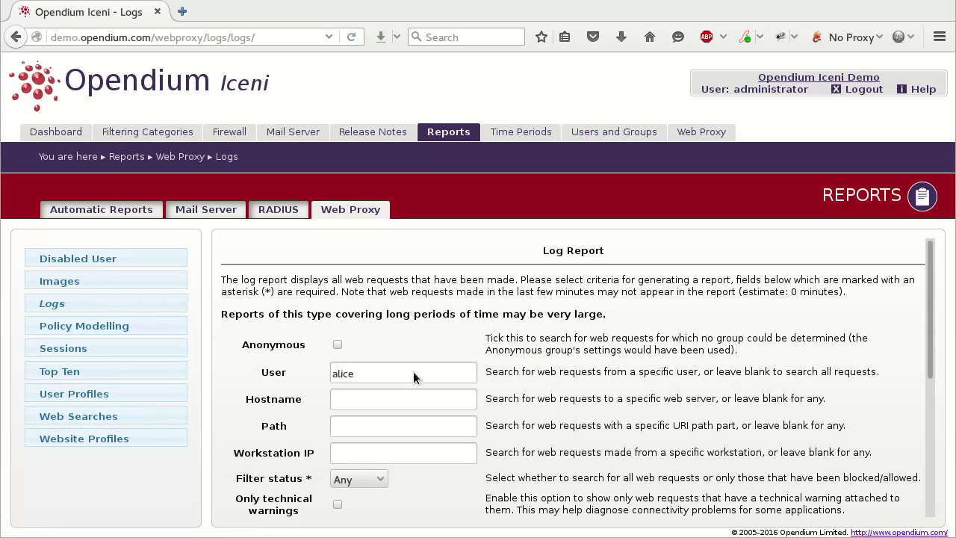
scroll(413, 371, down, 3)
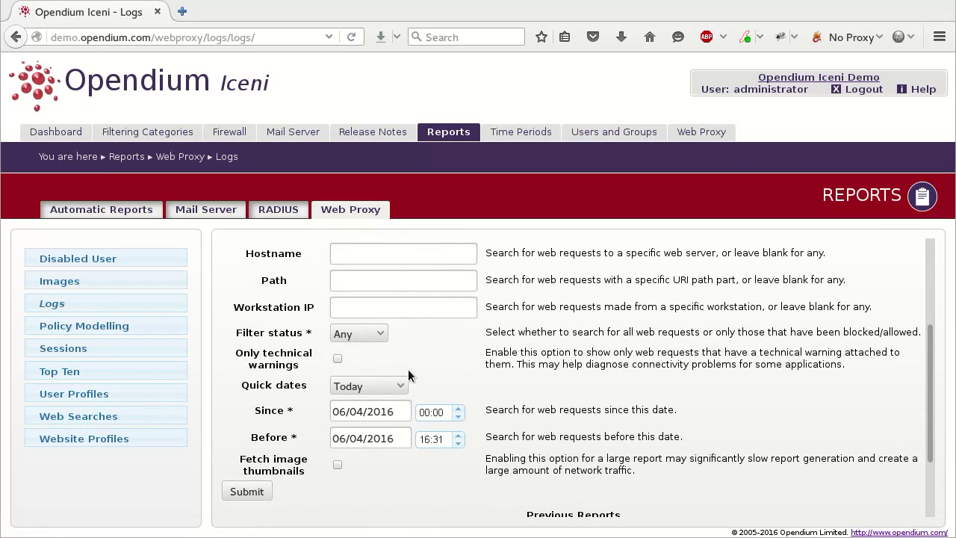
click(339, 361)
- Set the report period to 25/03/2016, from 13:00 to 14:00
click(348, 412)
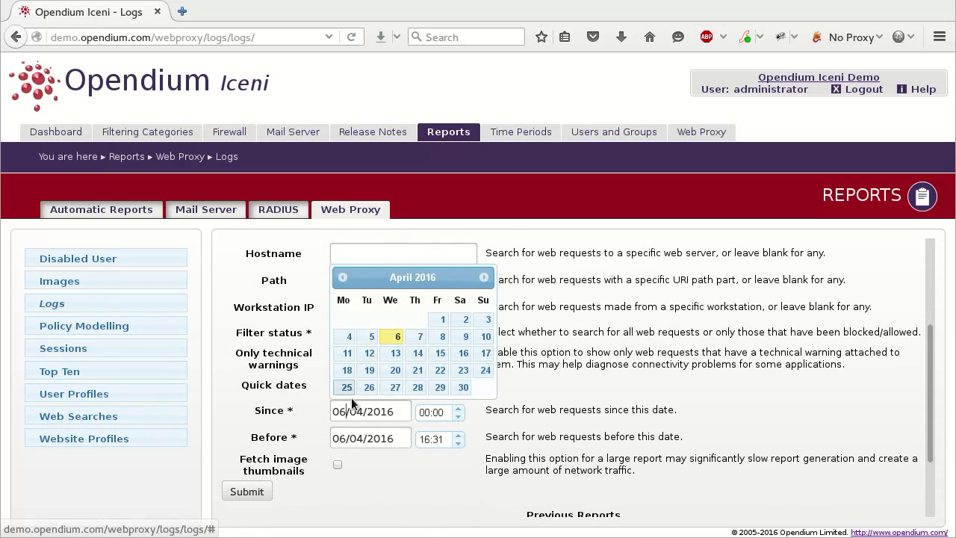
click(342, 277)
click(441, 376)
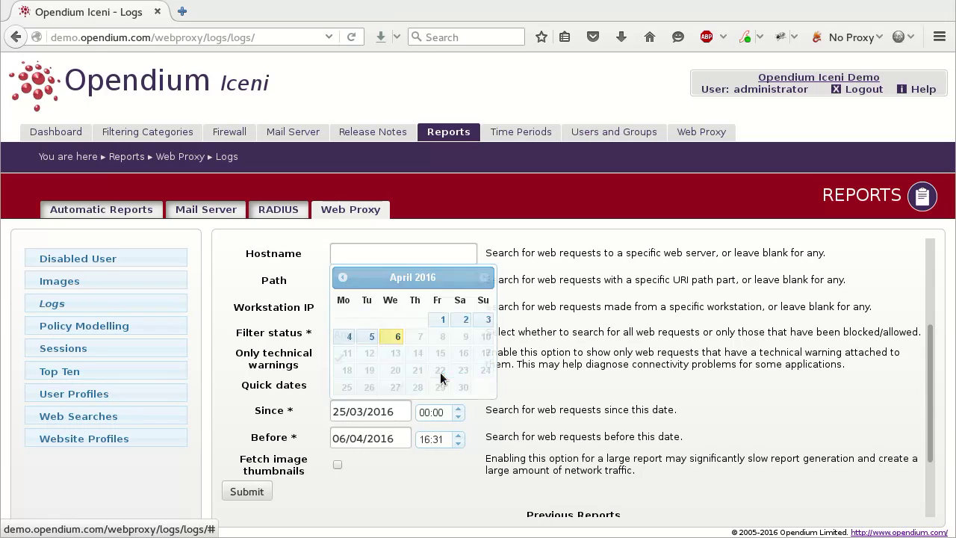
click(378, 439)
click(342, 303)
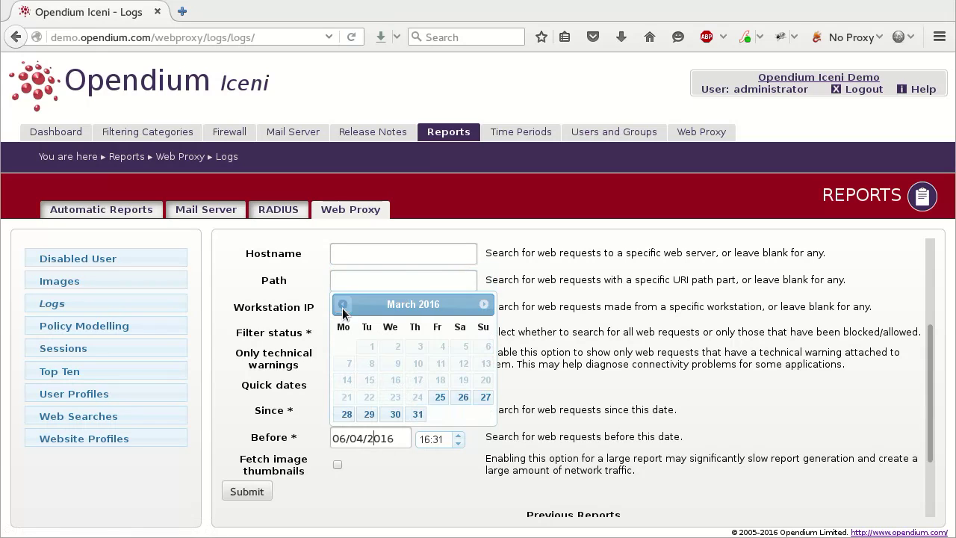
click(437, 404)
double_click(437, 411)
text(13:0)
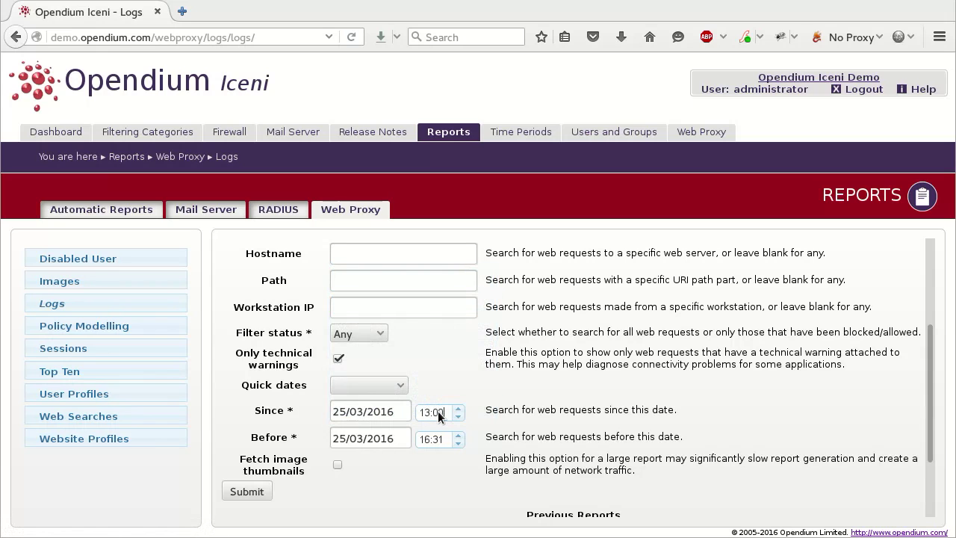
text(0)
text(14:)
- Submit the technical-warnings log report for 13:00–14:00 on 25 March 2016
click(253, 491)
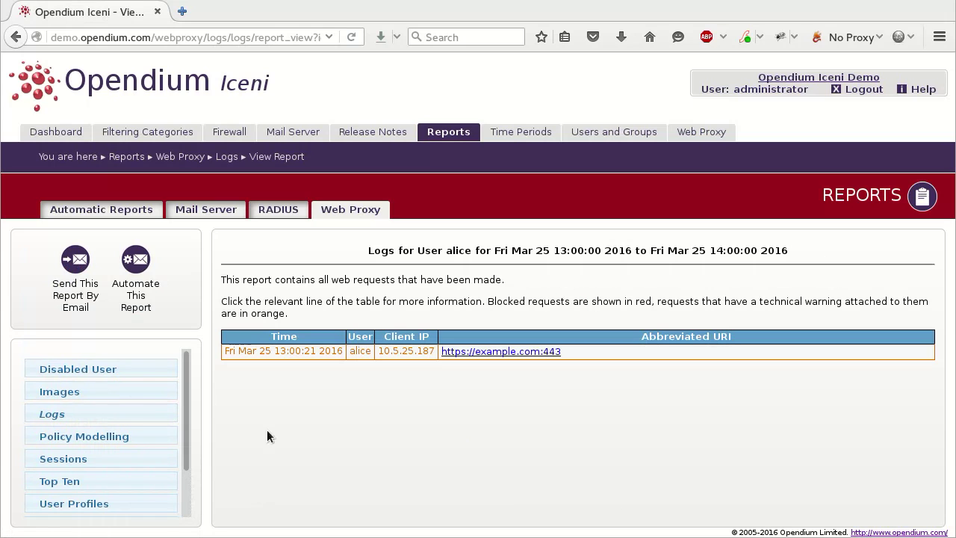
- Disable HTTPS interception for the whole example.com domain, commented 'Disable HTTPS interception for a broken app'
click(291, 351)
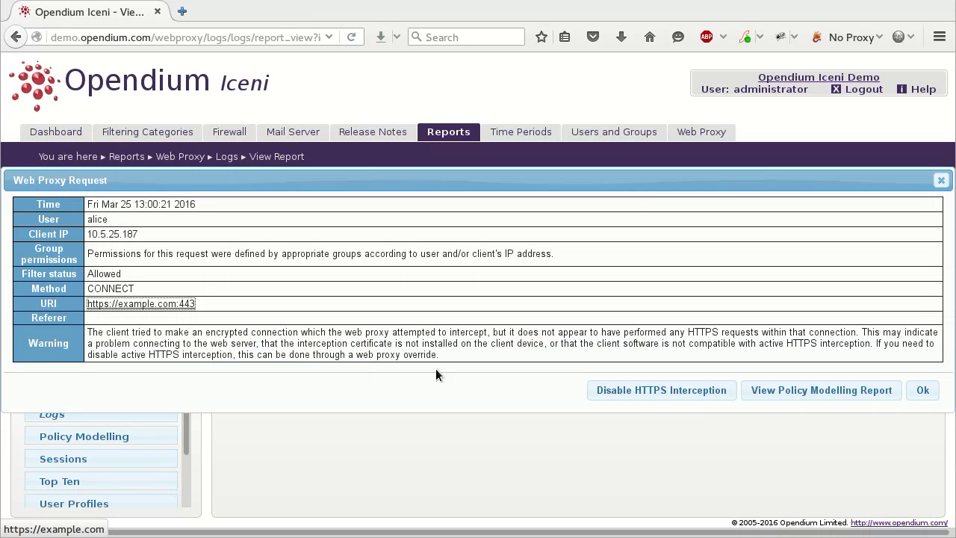
click(631, 392)
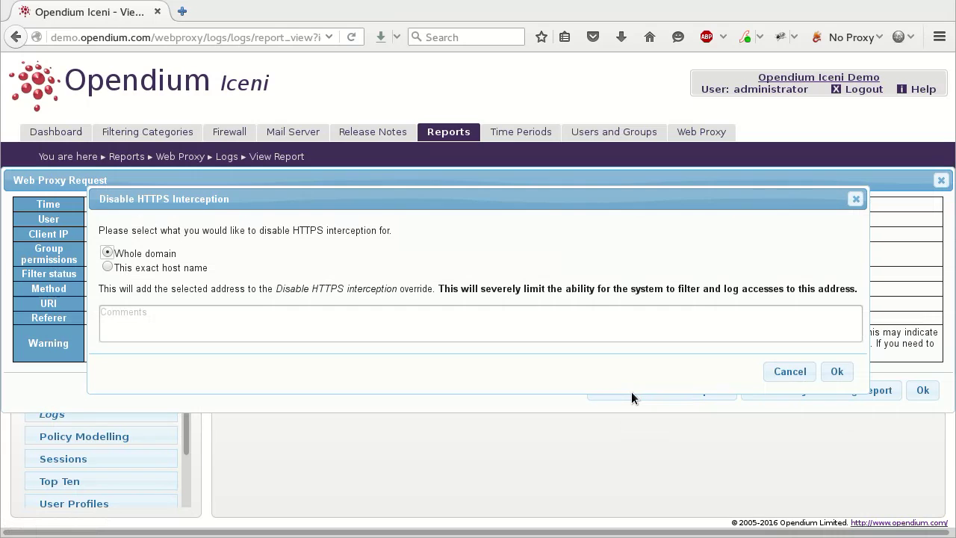
click(521, 333)
text(Disable HTTPS inte)
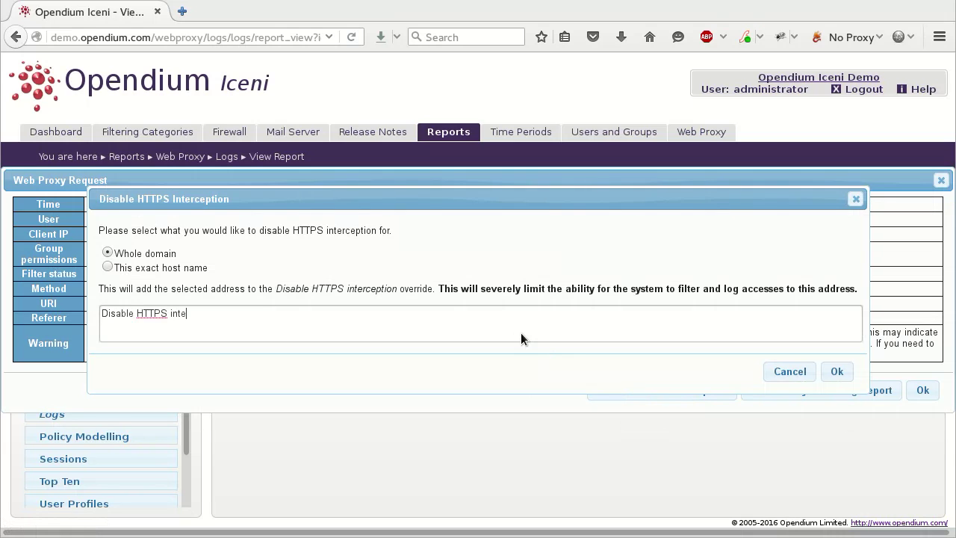
text(rception for a broken app)
click(845, 370)
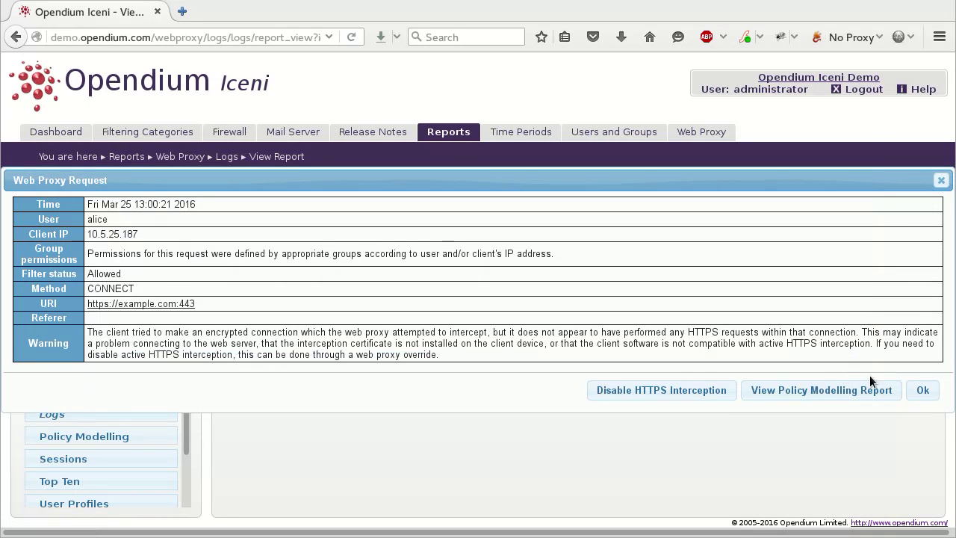
click(923, 390)
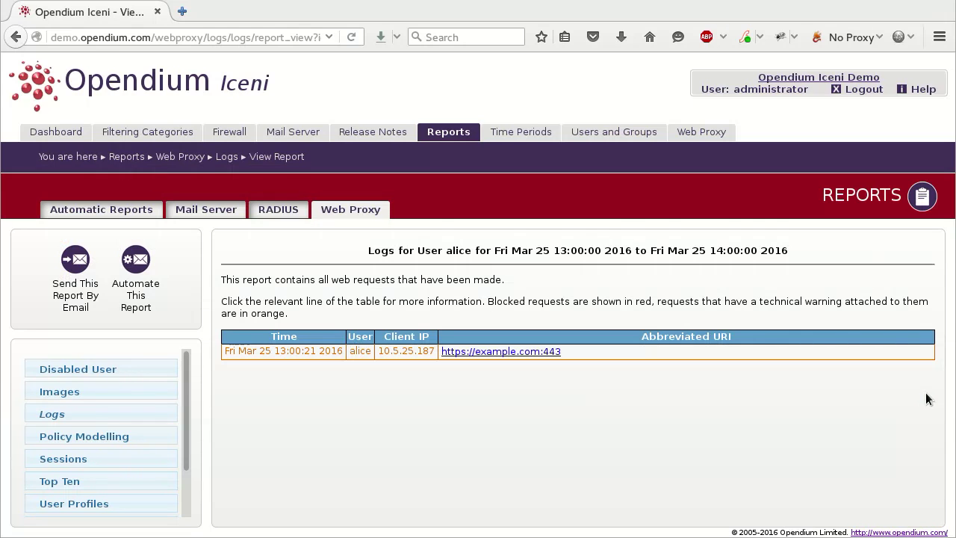
- Open the Pornography category's URI list from the Filtering Categories section
click(168, 137)
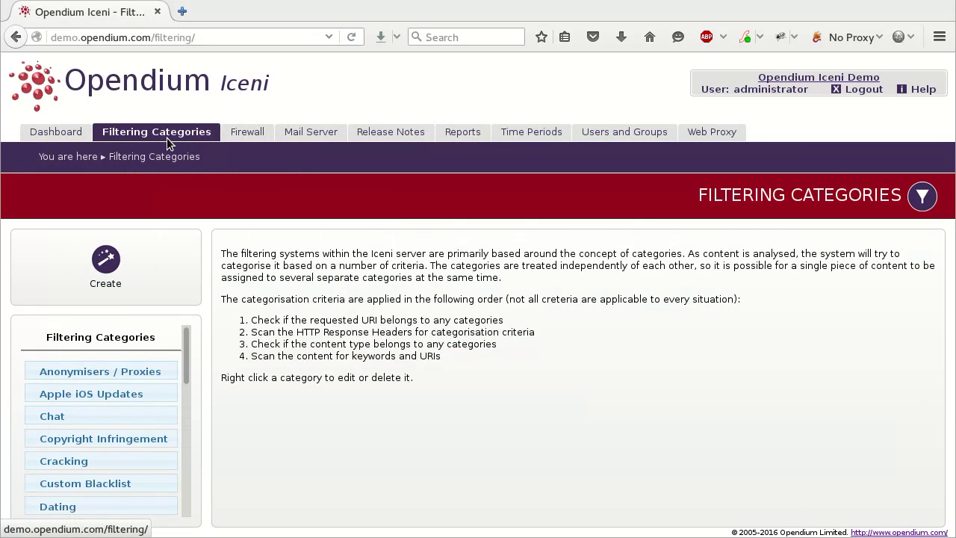
scroll(134, 361, down, 5)
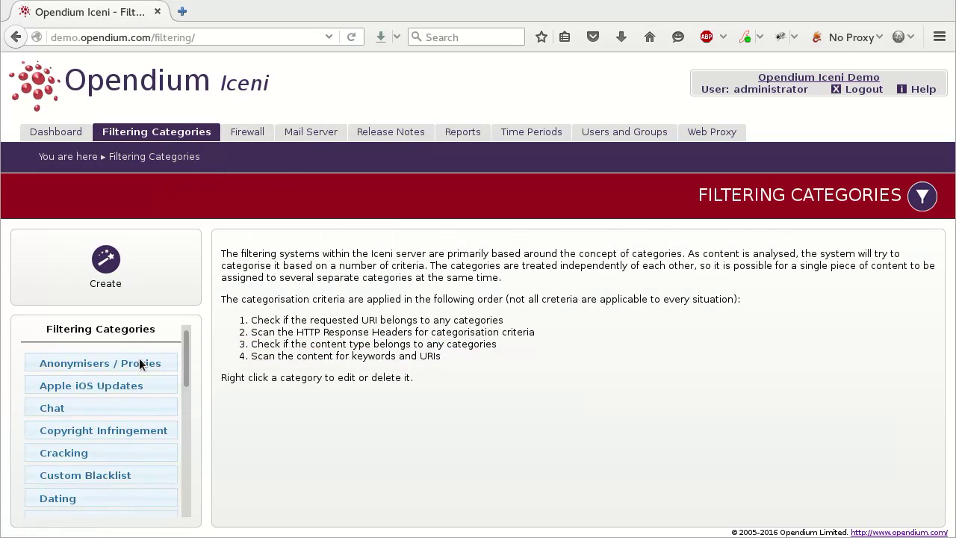
click(100, 482)
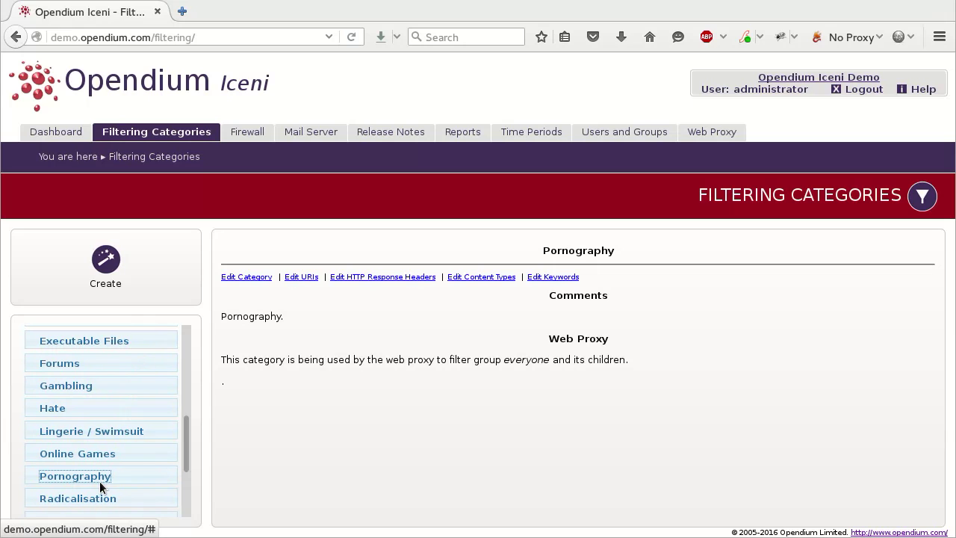
click(302, 278)
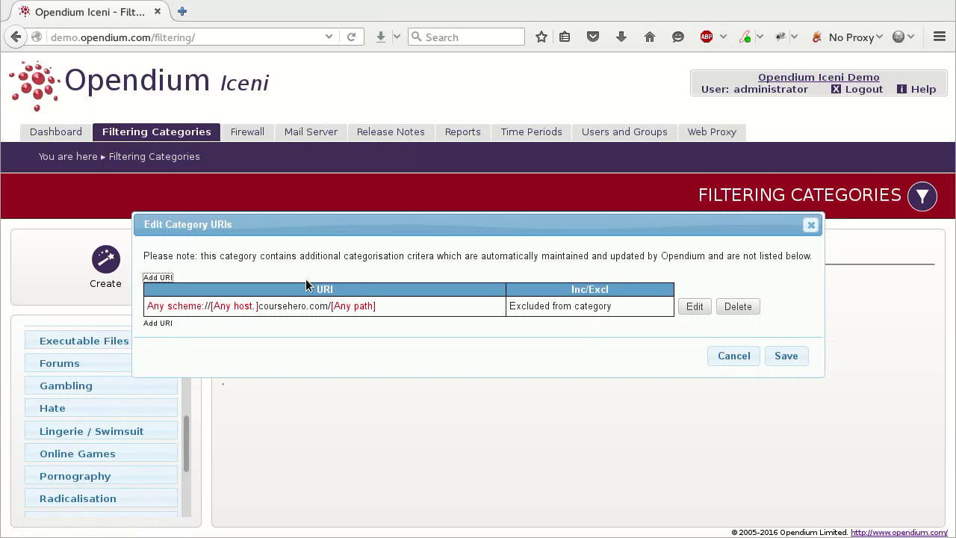
- Add a new URI entry for host example.com, leaving host and path matching unchanged
click(156, 327)
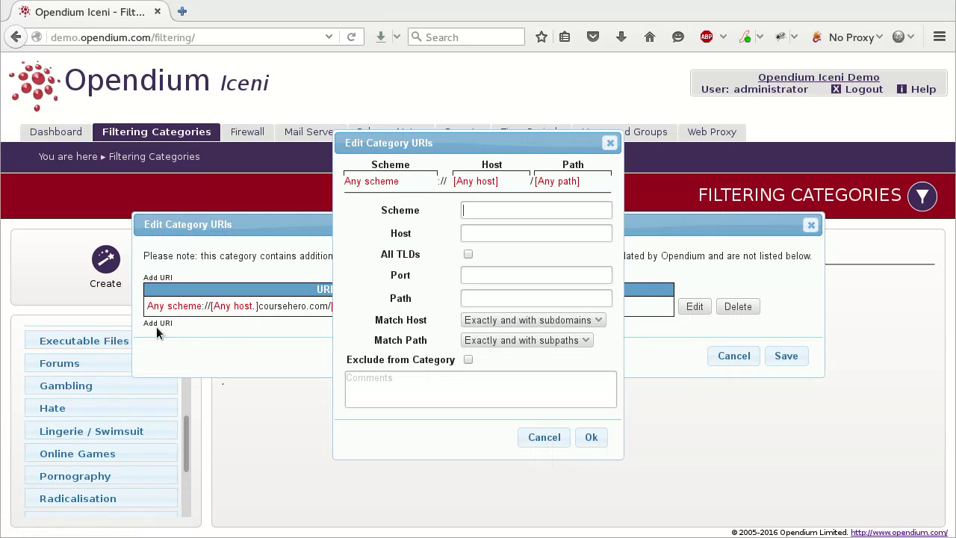
click(488, 234)
text(e)
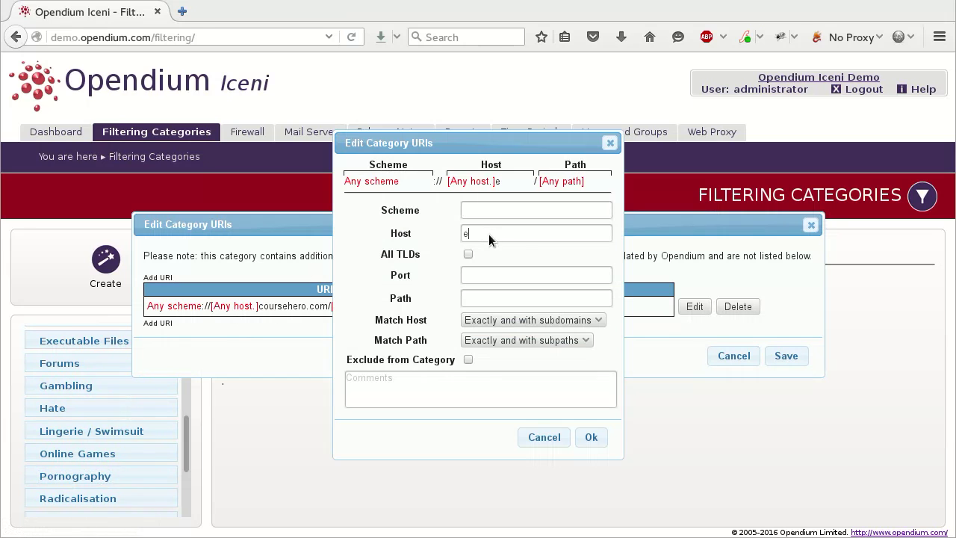
text(xample.com)
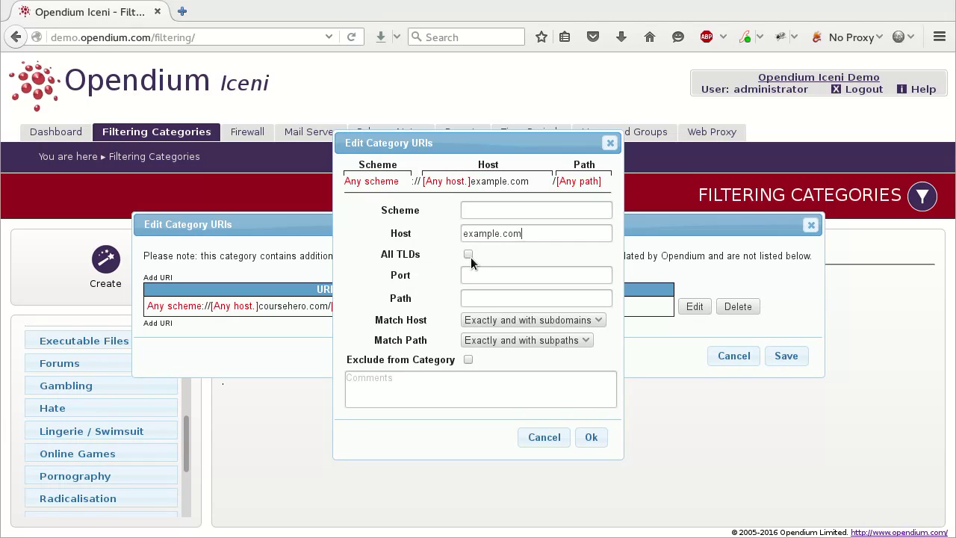
mouse_move(471, 257)
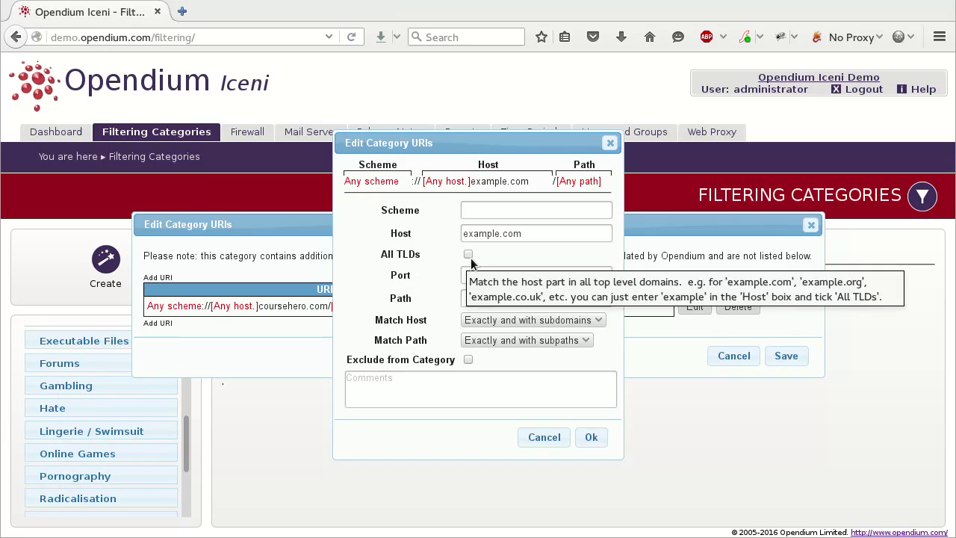
click(561, 321)
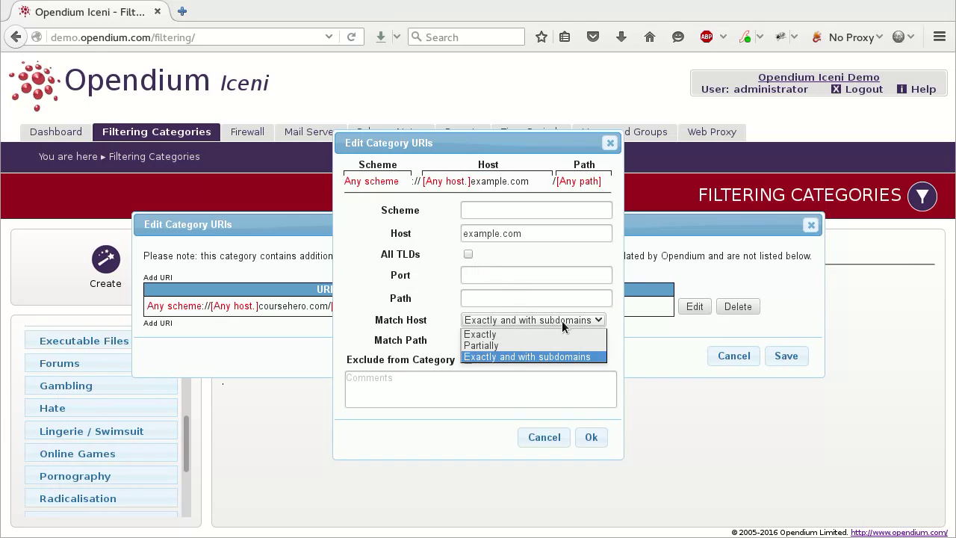
click(561, 320)
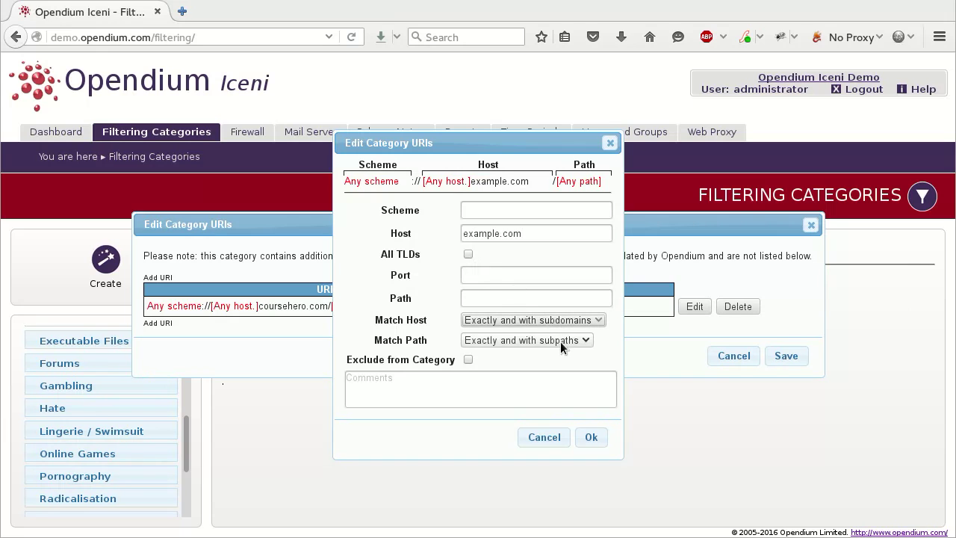
click(561, 342)
click(561, 343)
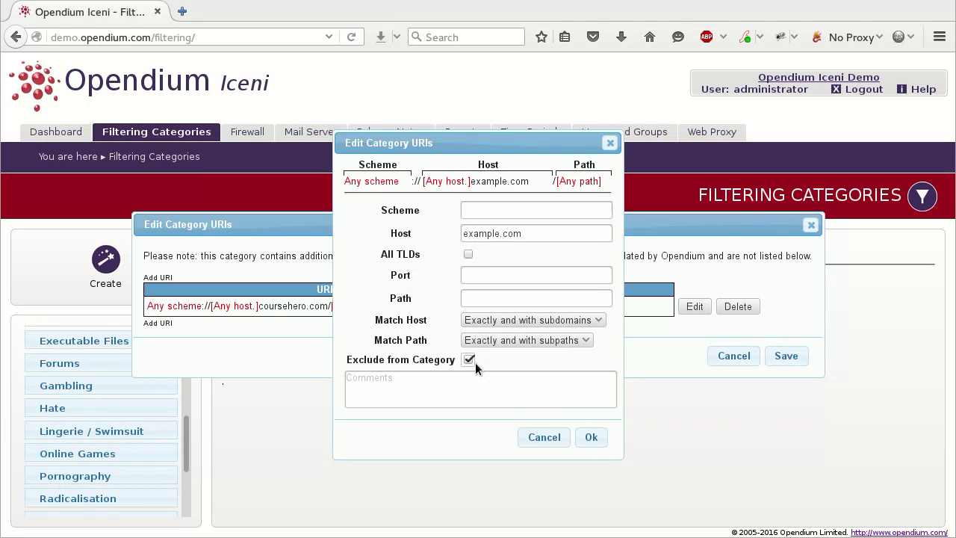
- Comment it 'Unblock miscategorised website for tutorial video', confirm, and save the category's URIs
click(480, 384)
text(Unblock miscategorised website for tut)
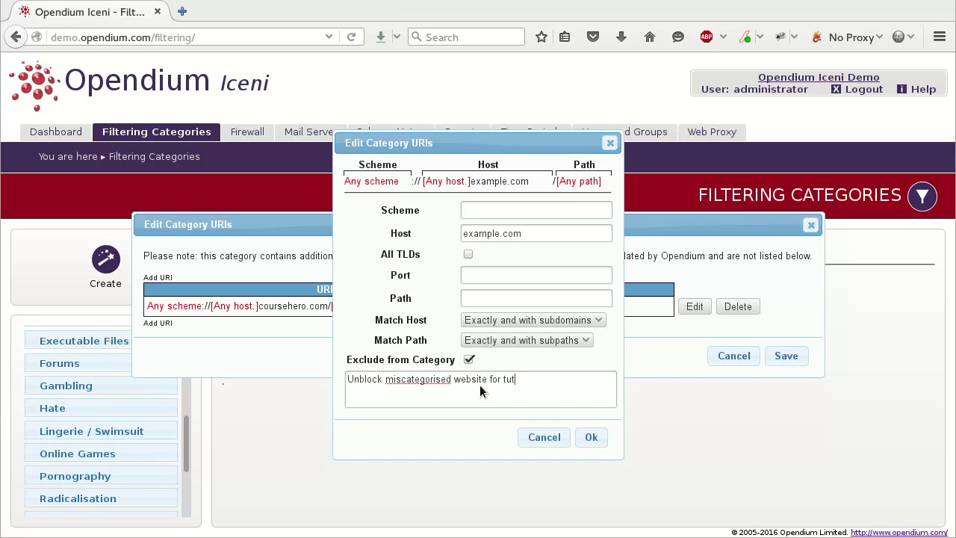
text(orial video)
click(597, 441)
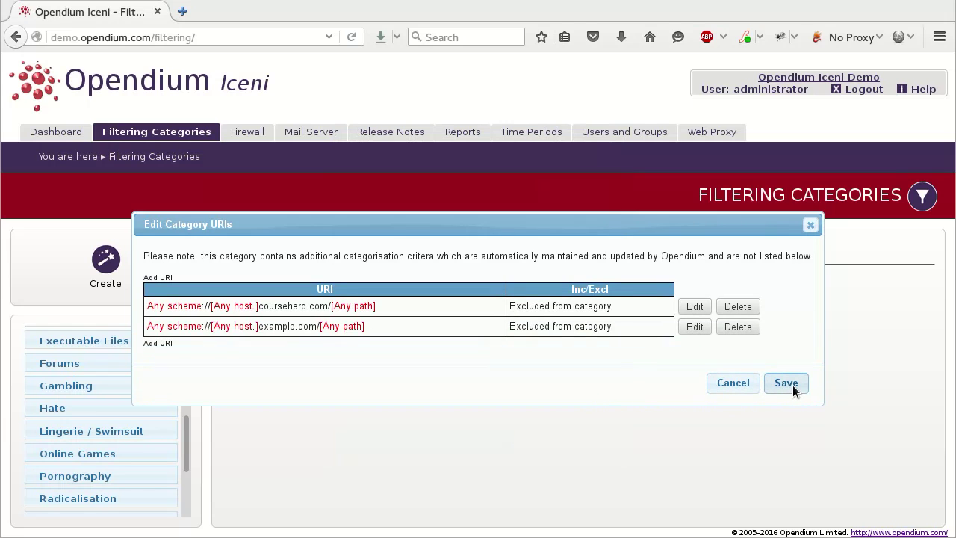
click(786, 383)
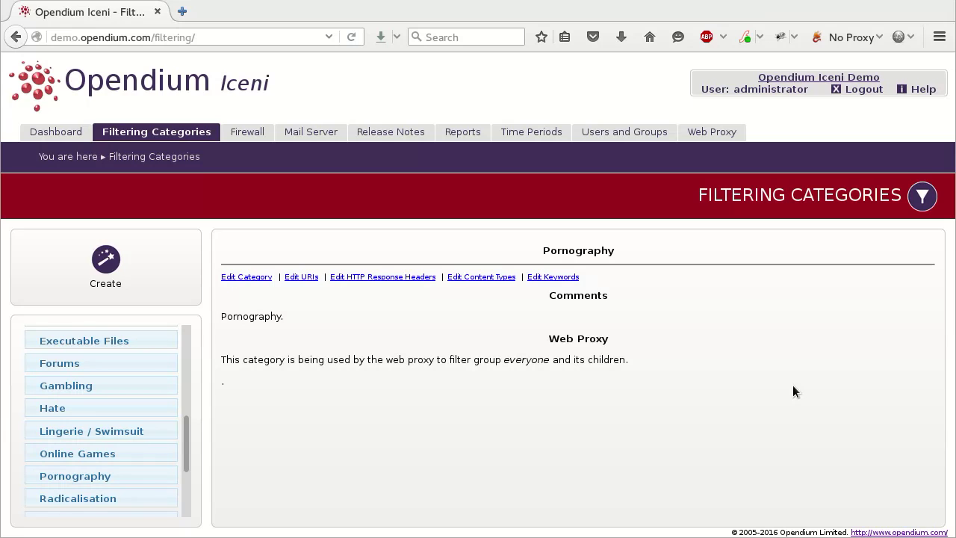
- Open the Whitelist override's URI list in the Web Proxy Filter Override Editor
click(714, 139)
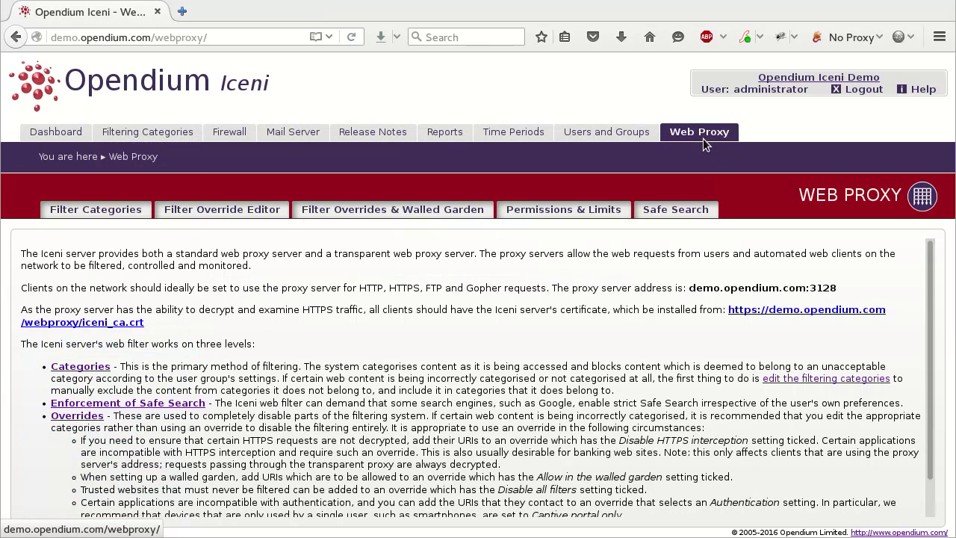
click(230, 209)
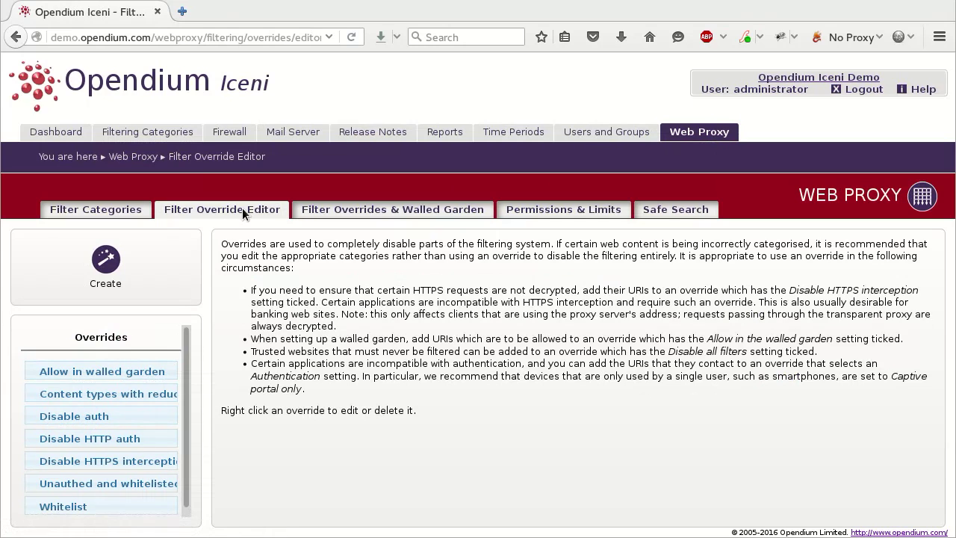
click(77, 512)
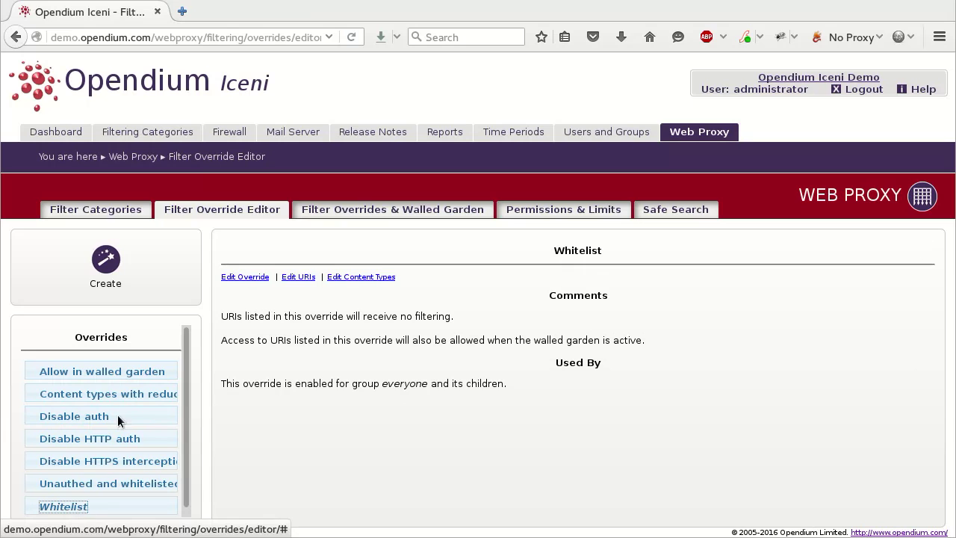
click(299, 277)
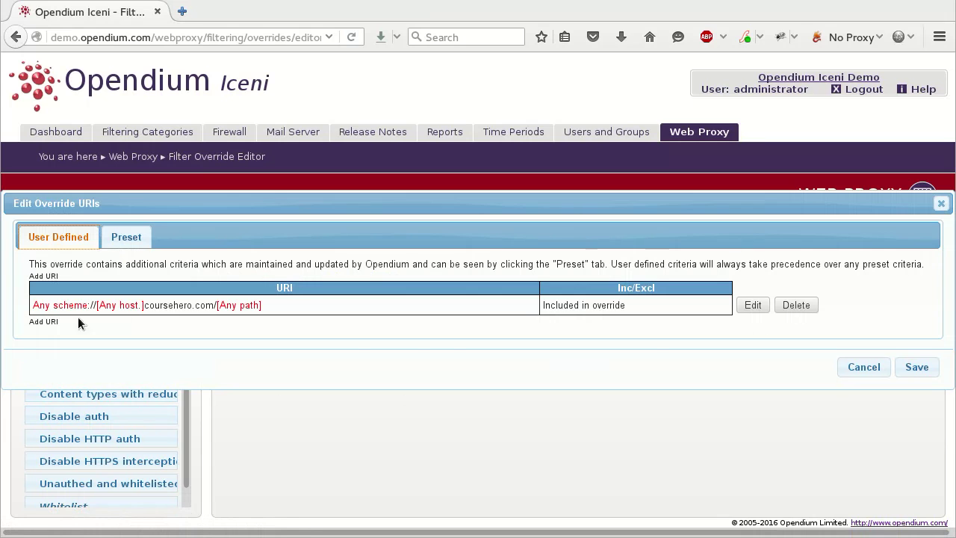
- Add host example.com to the Whitelist with comment 'Whitelist educational website for tutor' and save
click(46, 325)
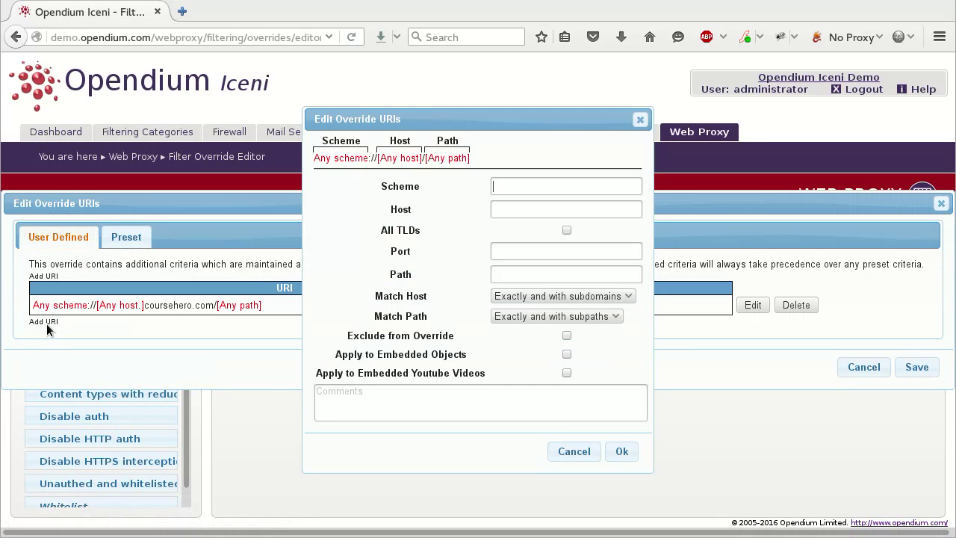
click(509, 210)
text(exa)
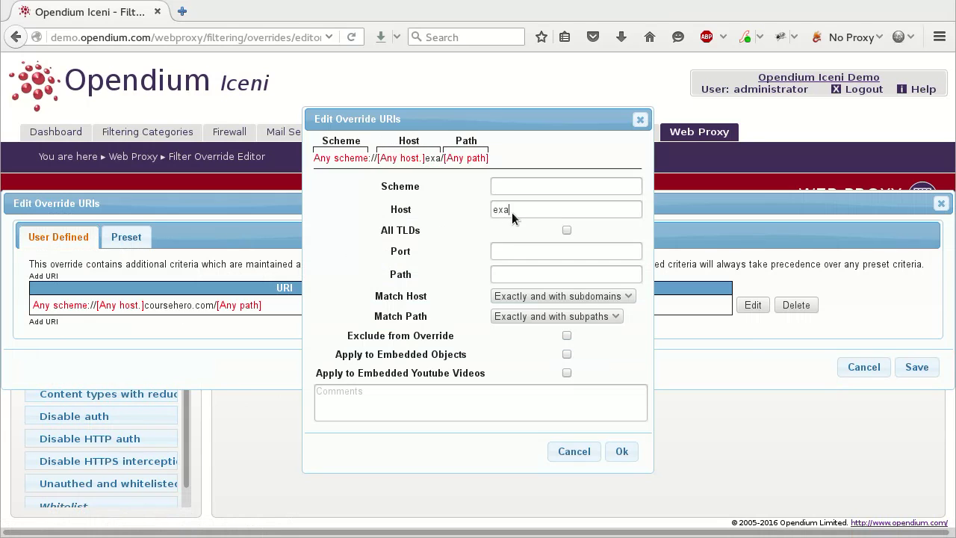
text(mple.com)
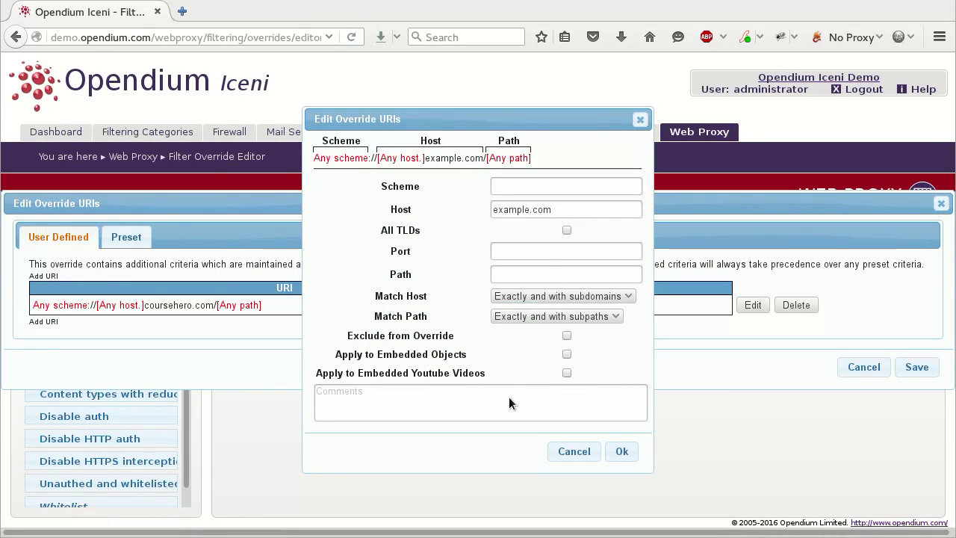
text(Whitelist educational w)
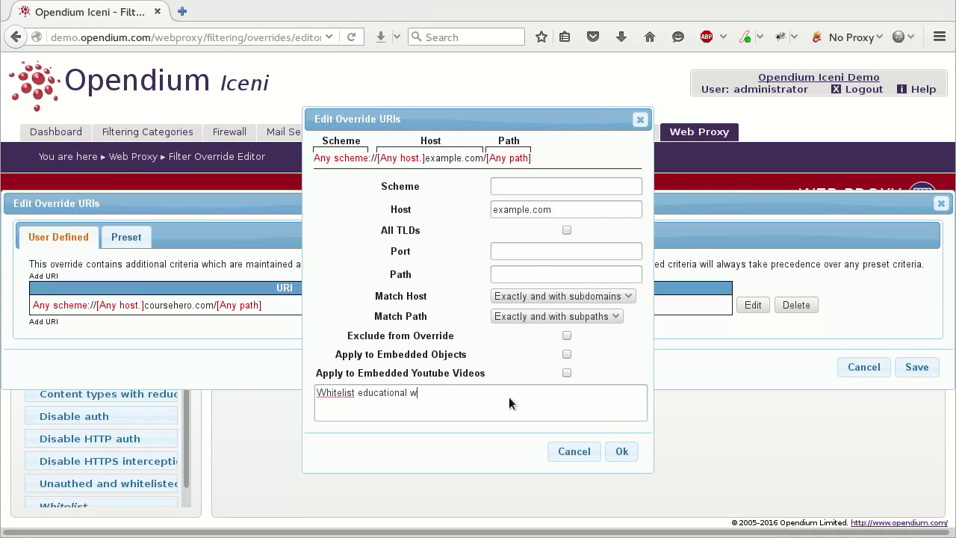
text(ebsite for tutorial video)
click(622, 451)
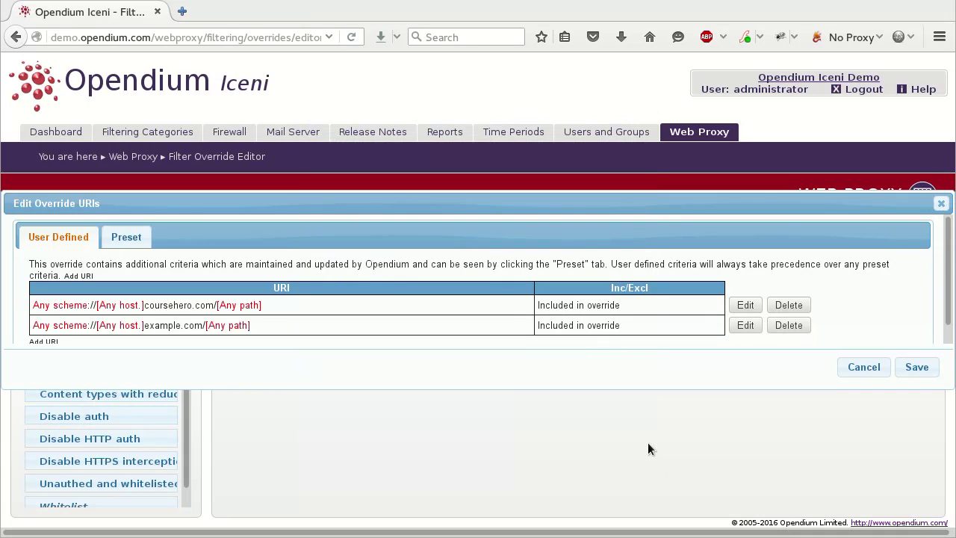
click(932, 375)
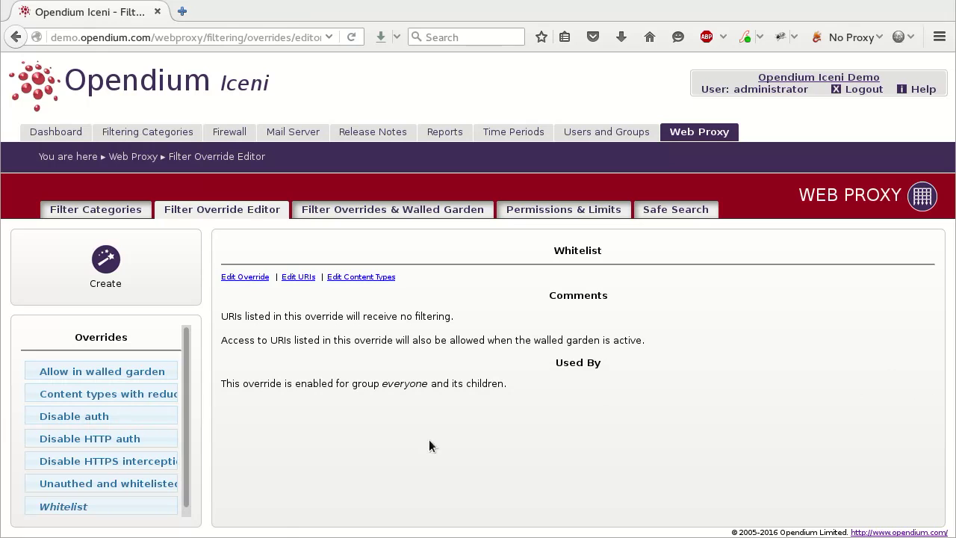
- Select the Disable HTTPS interception override to see it applies to group everyone
click(151, 466)
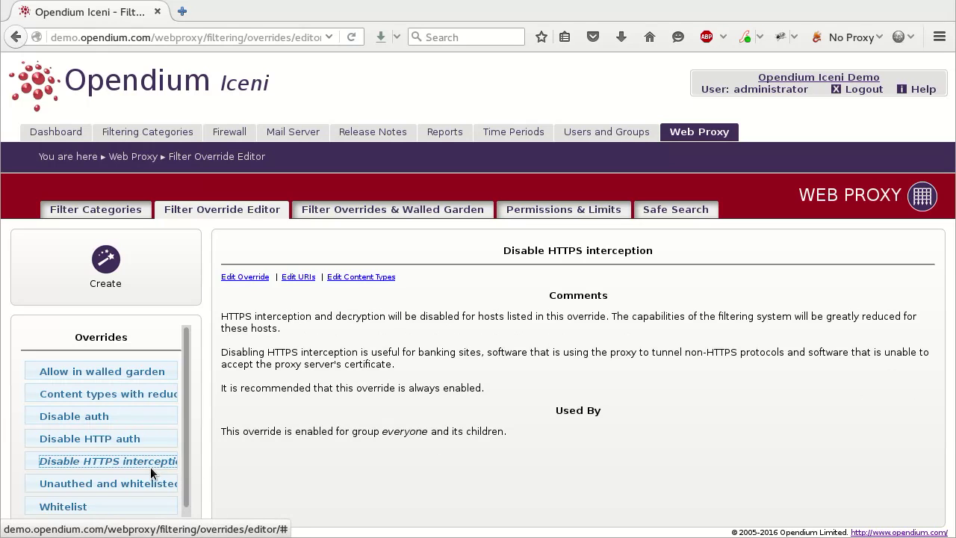